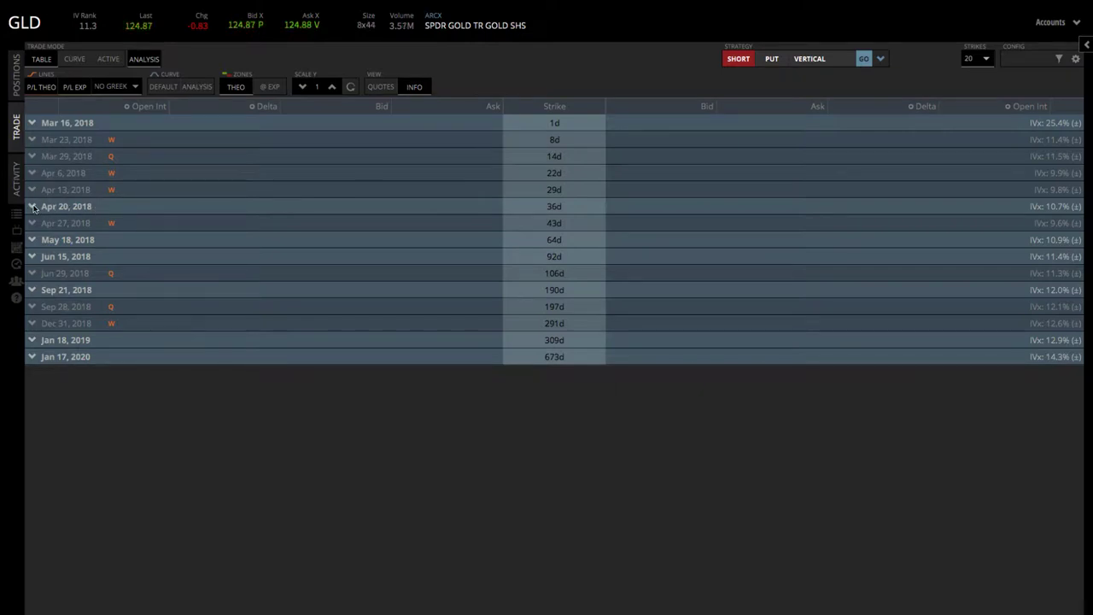
Build a GLD put calendar manually by selling the Apr 20, 2018 125 put and buying the May 18, 2018 125 put
click(33, 207)
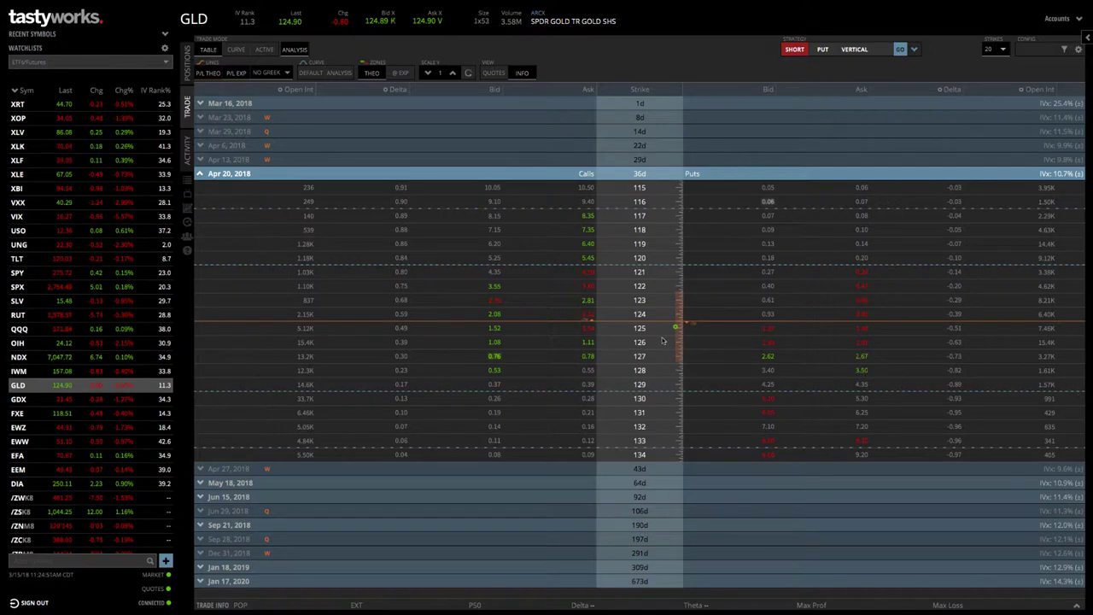
click(770, 328)
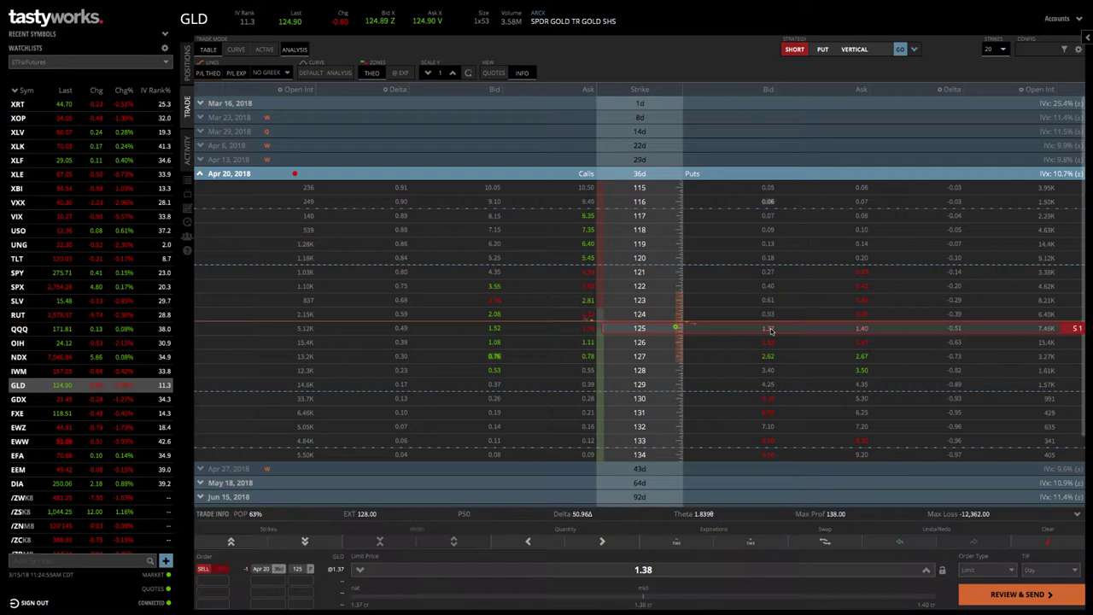
click(199, 174)
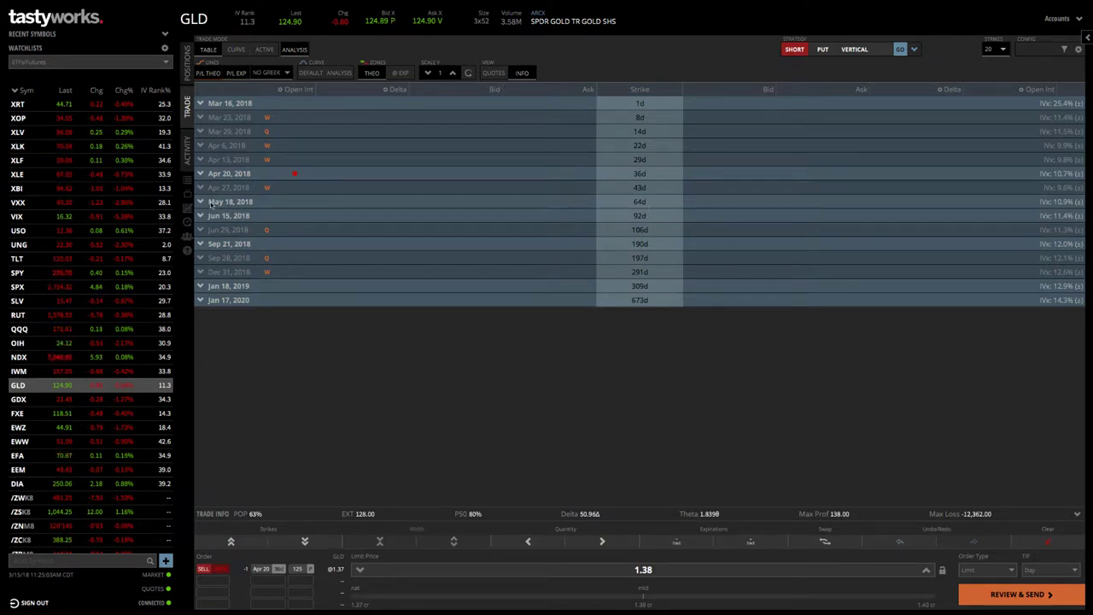
click(202, 202)
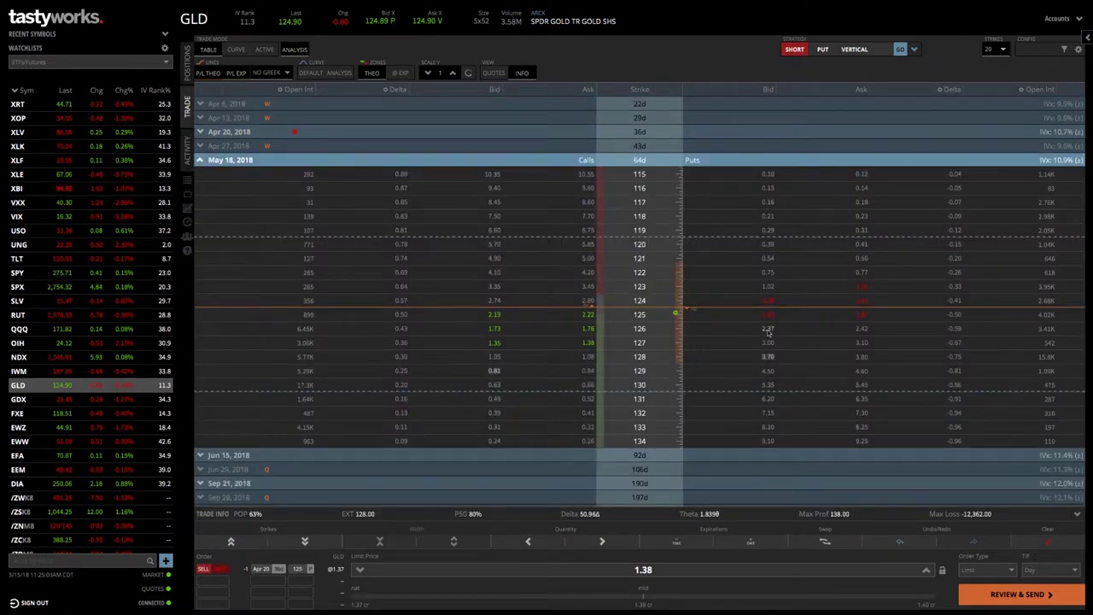
click(862, 318)
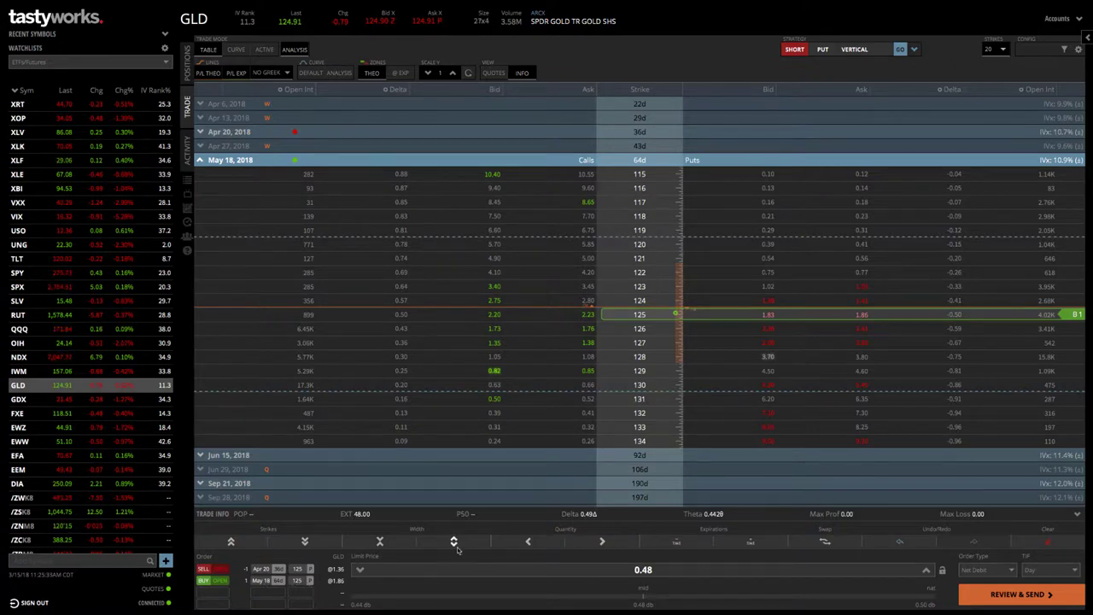
click(200, 161)
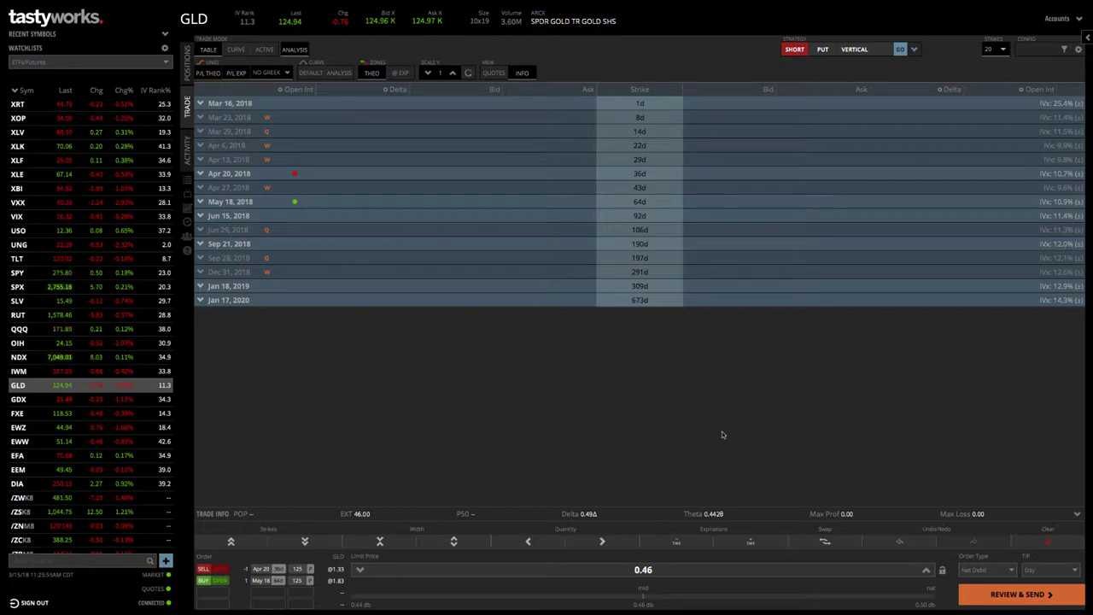
Clear the current order and load a long put calendar from the preset strategies
click(1050, 544)
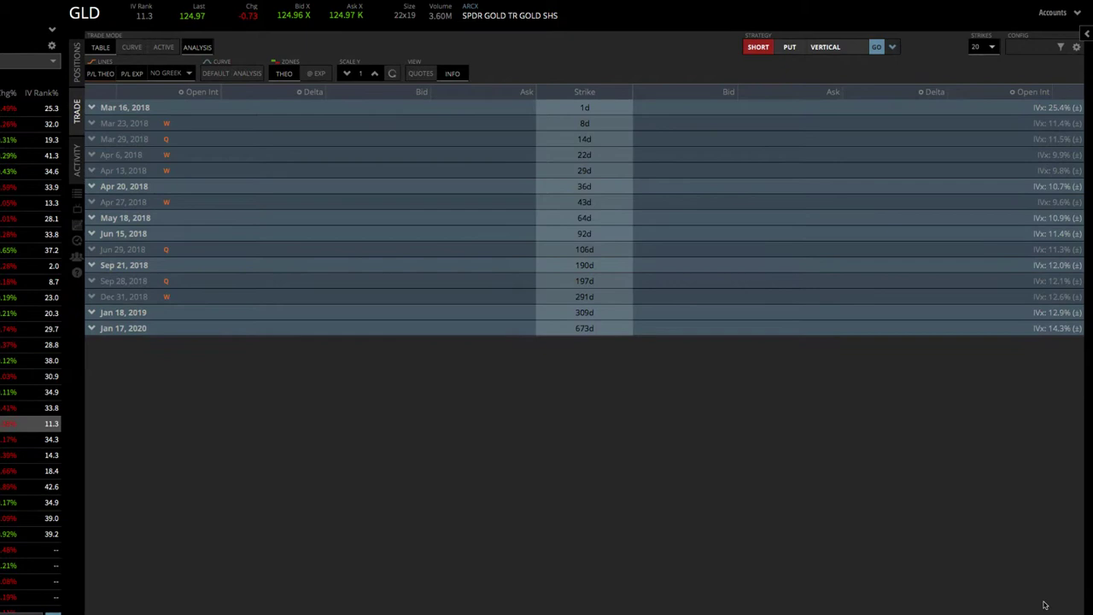
click(784, 45)
click(760, 47)
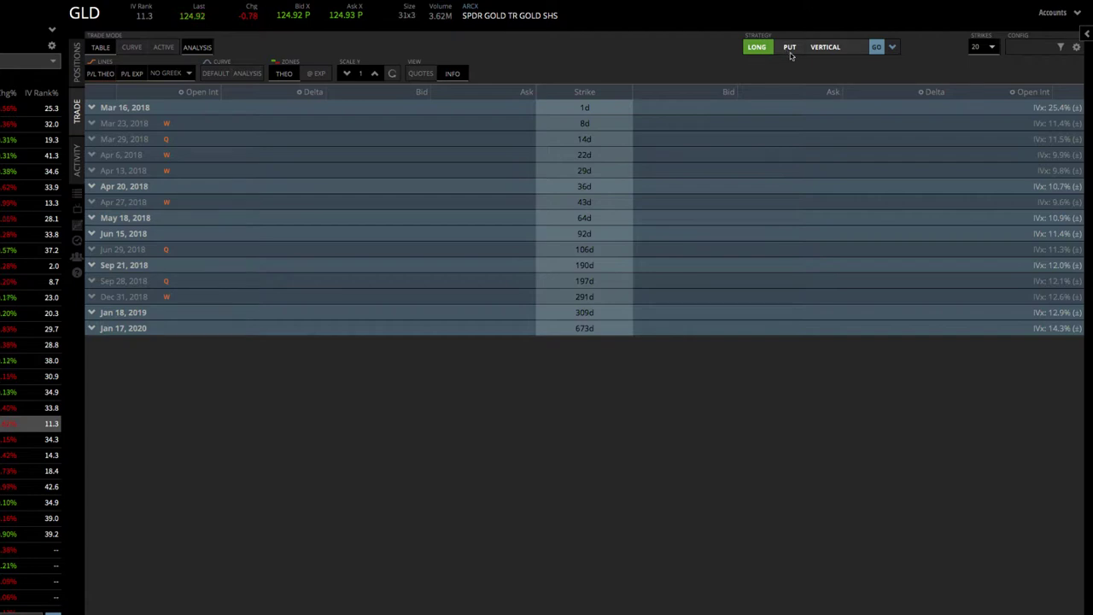
click(892, 50)
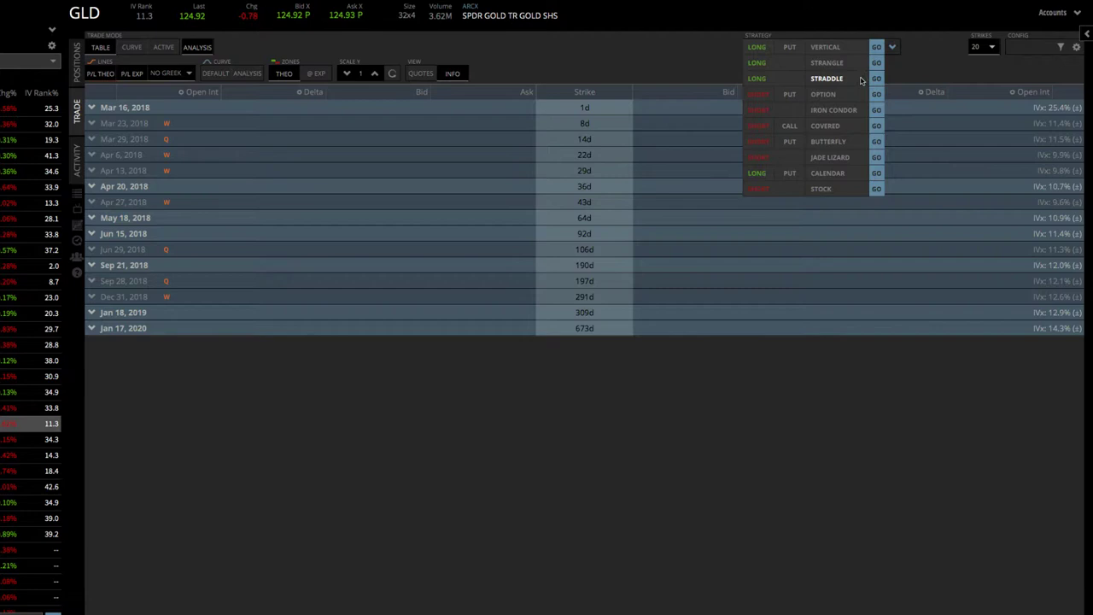
click(877, 173)
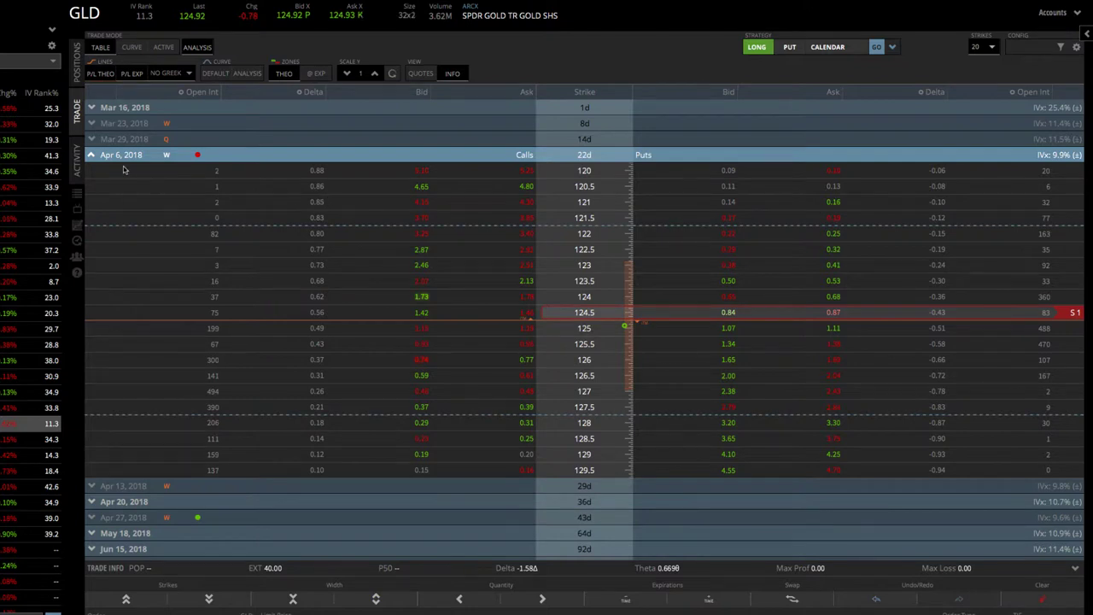
Roll both calendar legs out to the Apr 20, 2018 short and Jun 15, 2018 long expirations
click(91, 155)
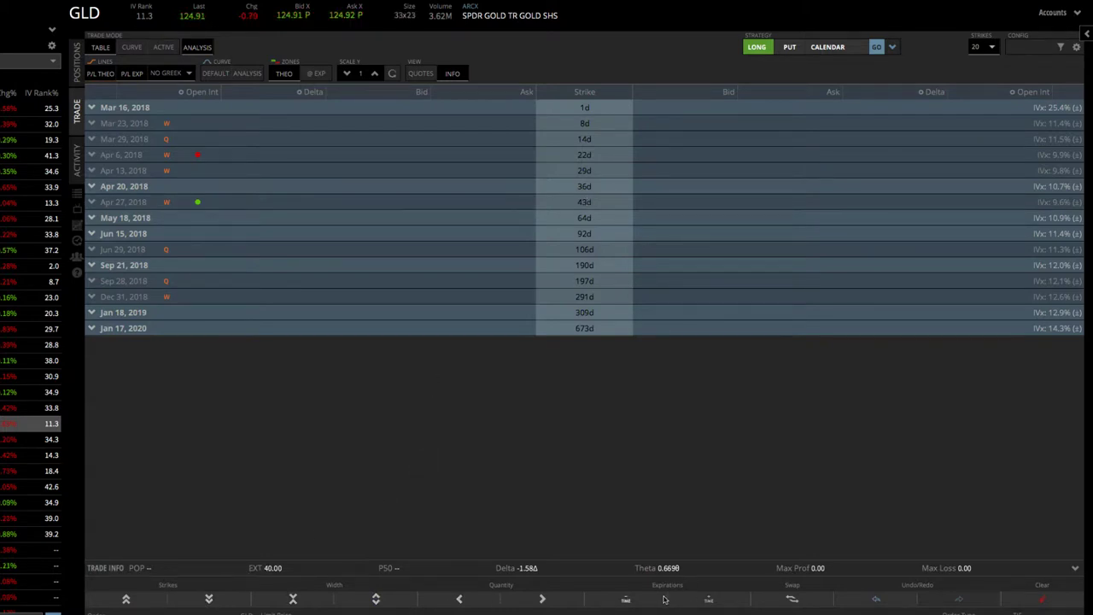
click(709, 602)
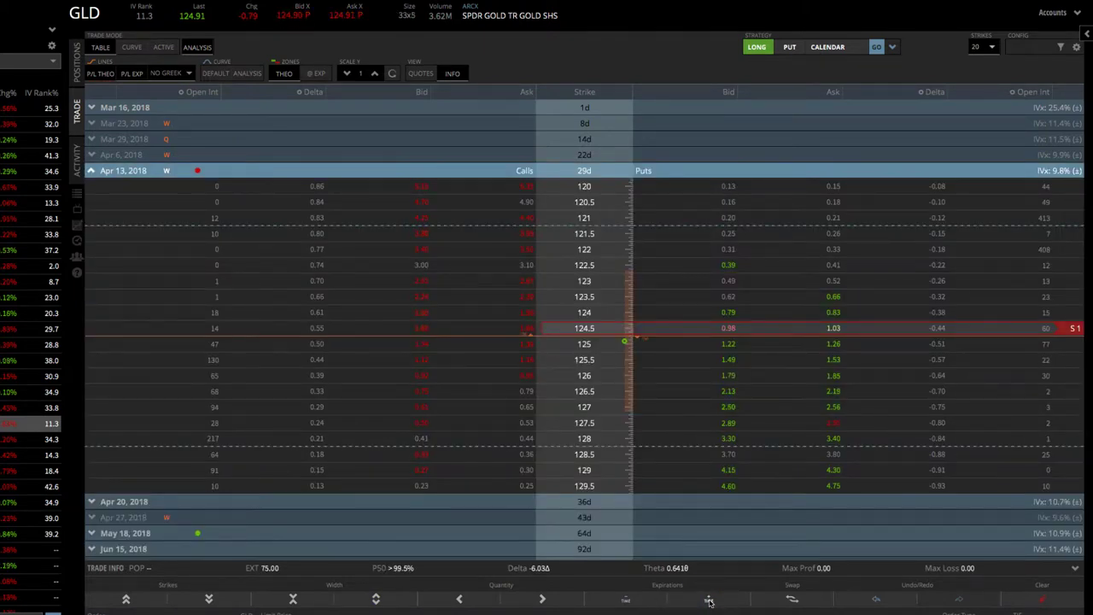
click(709, 601)
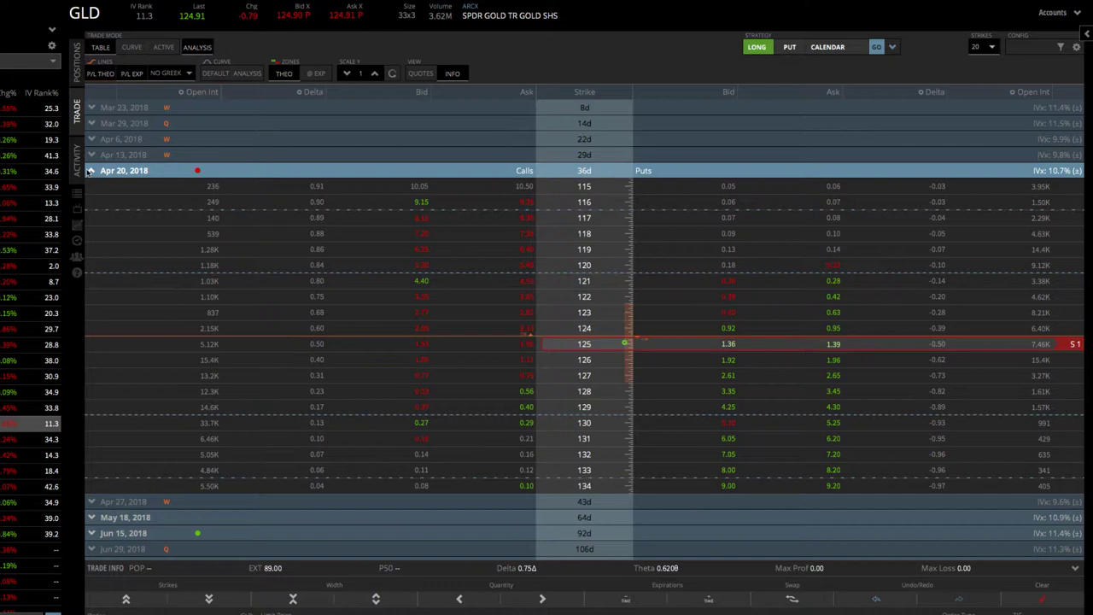
click(90, 171)
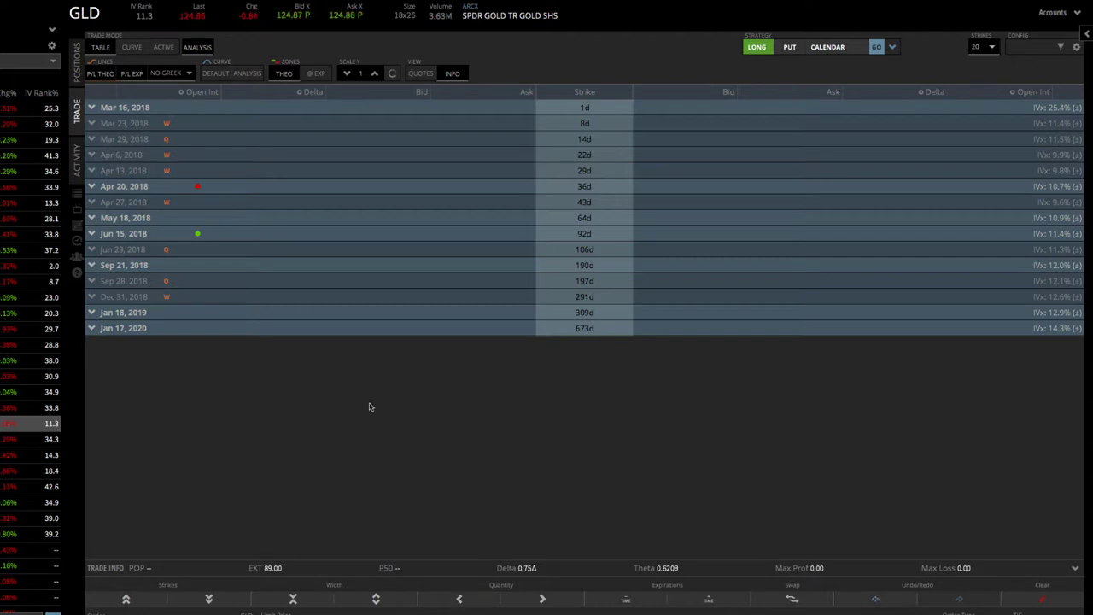
Replace the long Jun 15, 2018 125 put with a long May 18, 2018 125 put
click(91, 186)
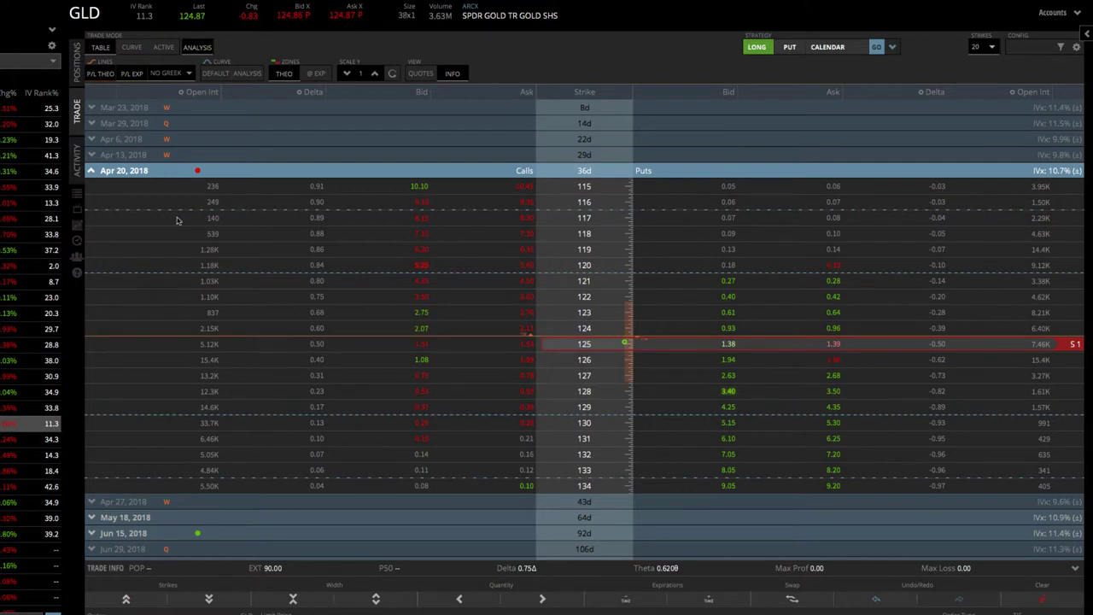
click(91, 171)
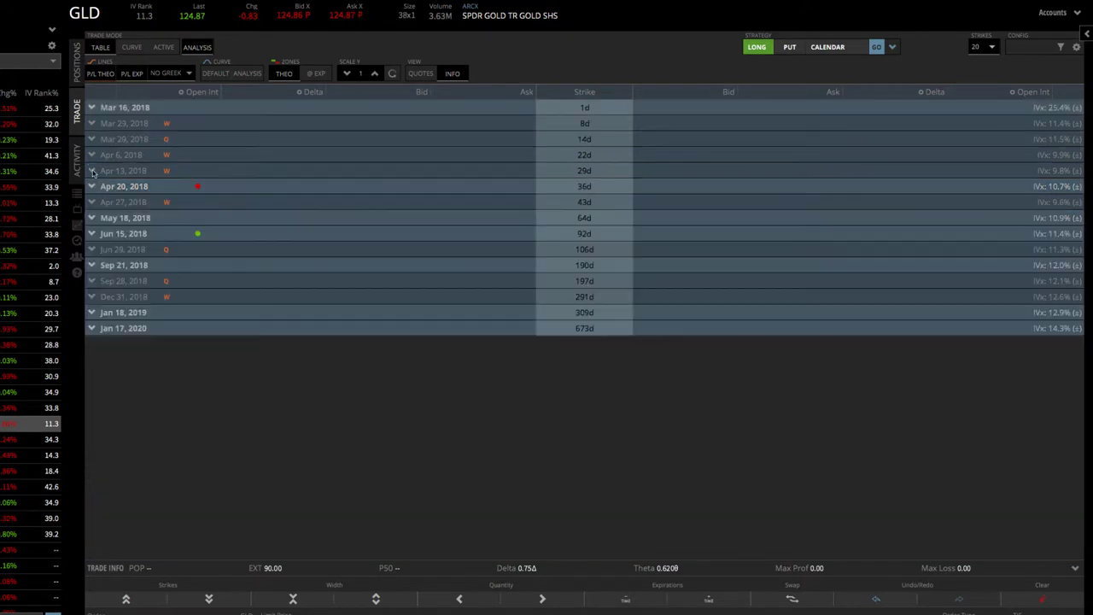
click(91, 233)
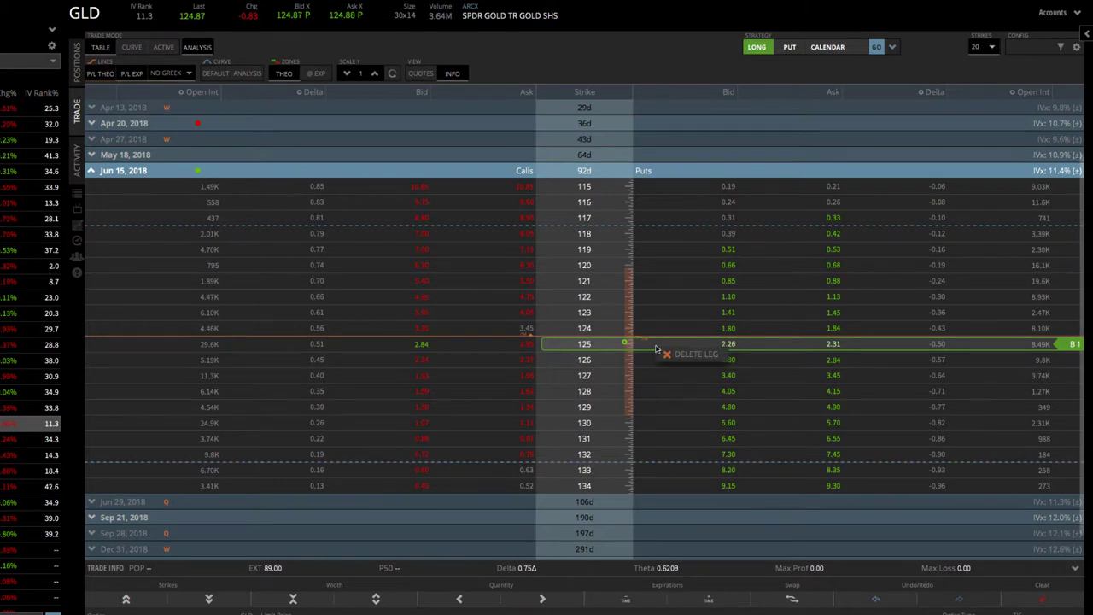
click(656, 350)
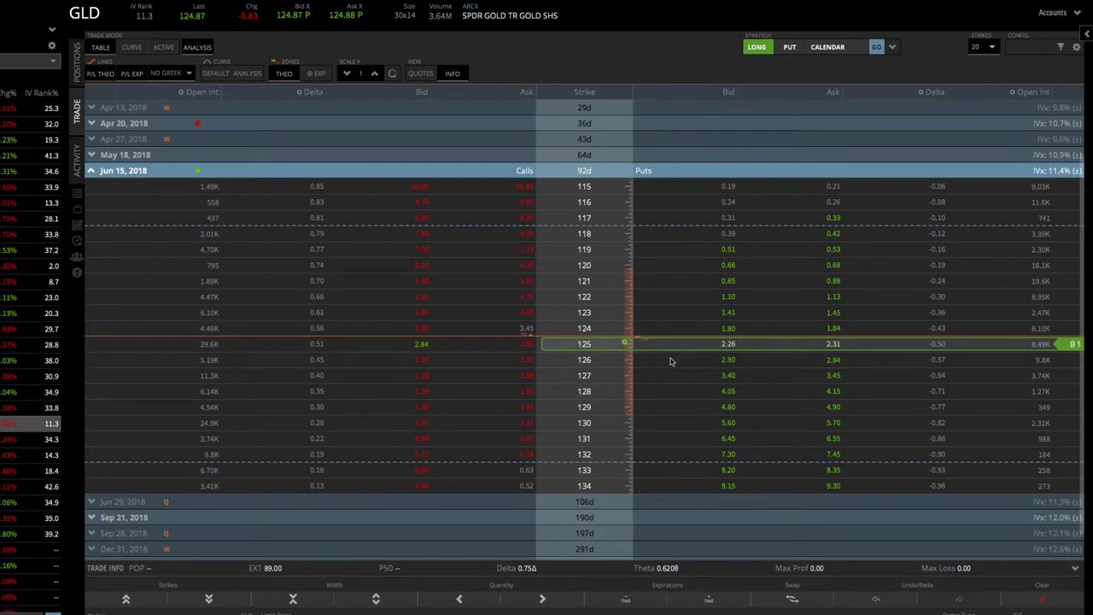
click(92, 170)
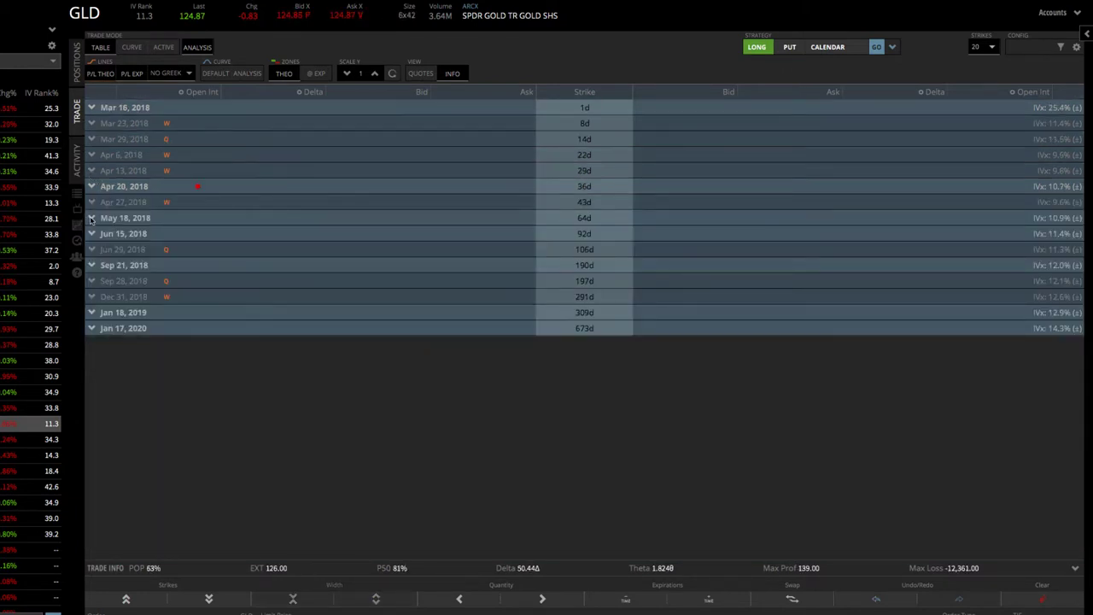
click(91, 218)
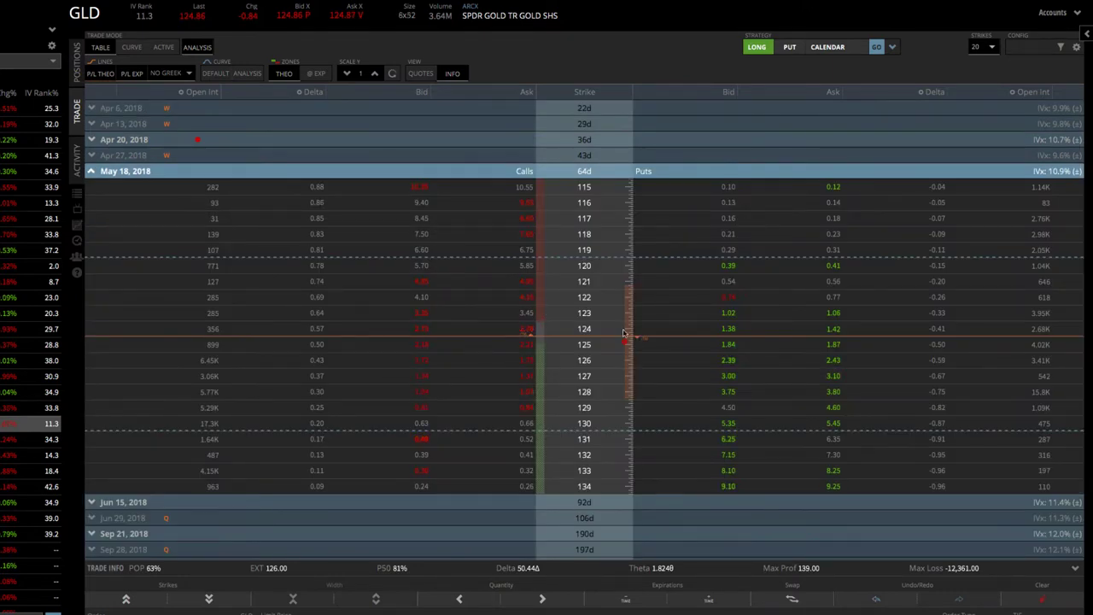
click(833, 346)
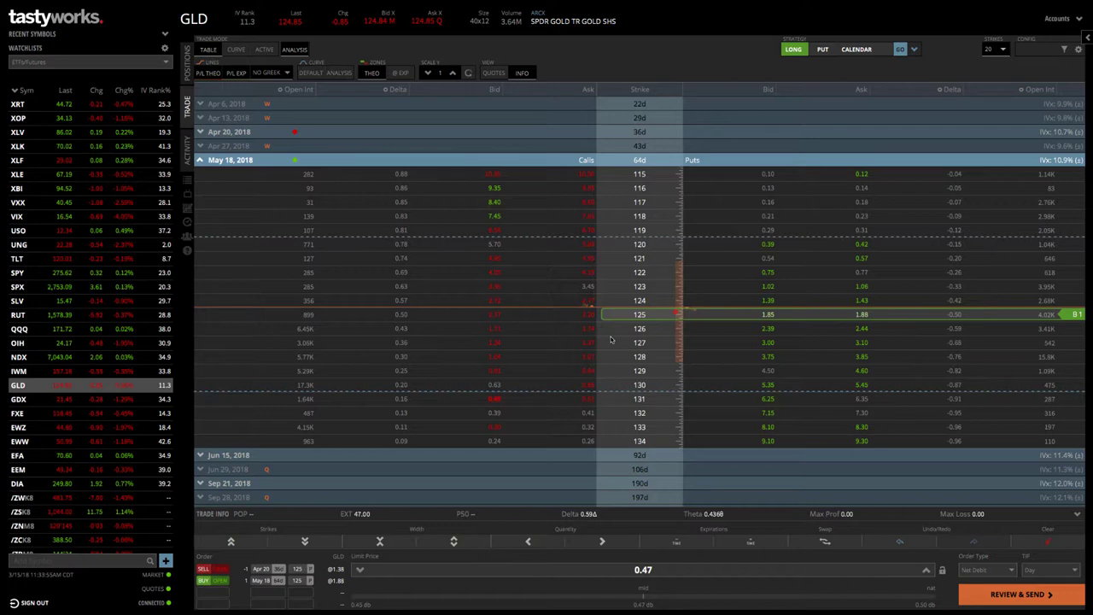
Display the calendar's profit curve and examine it at 2.5 and 0.5 price spacing
click(235, 51)
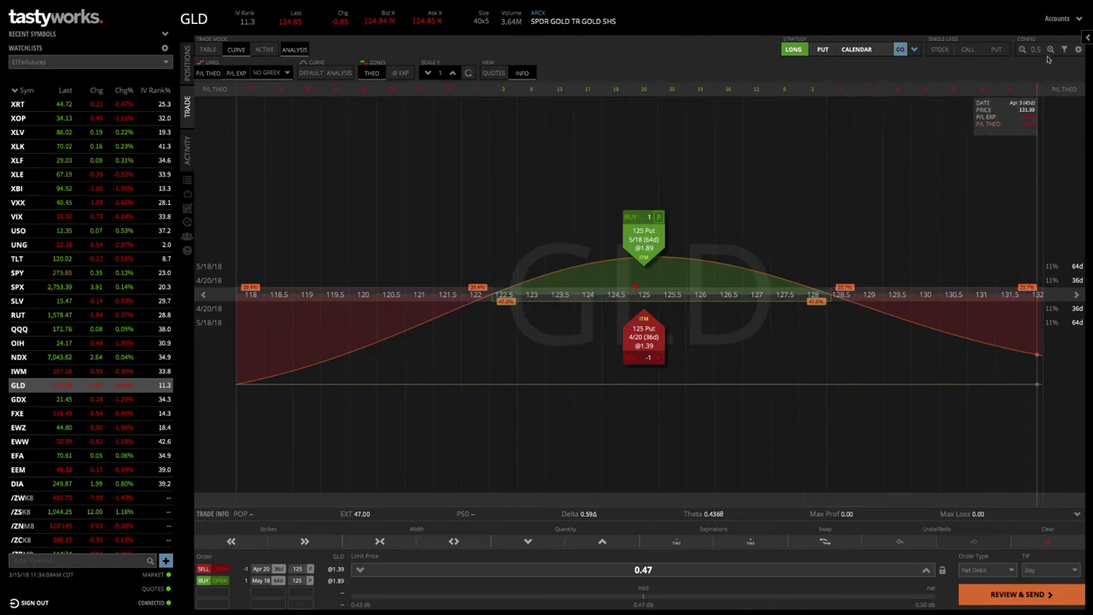
click(1021, 49)
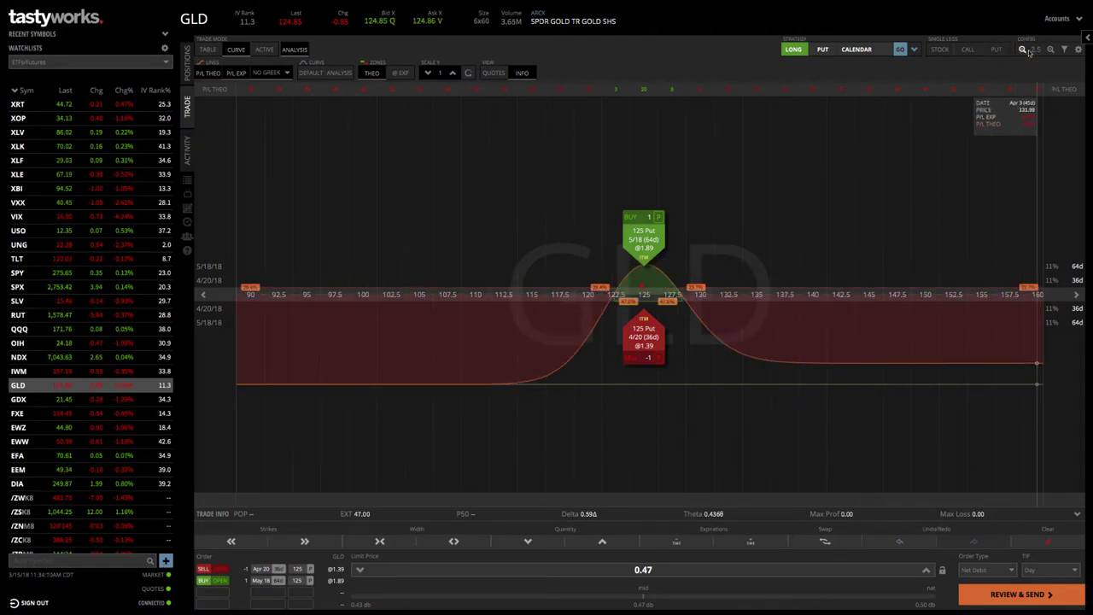
click(1050, 50)
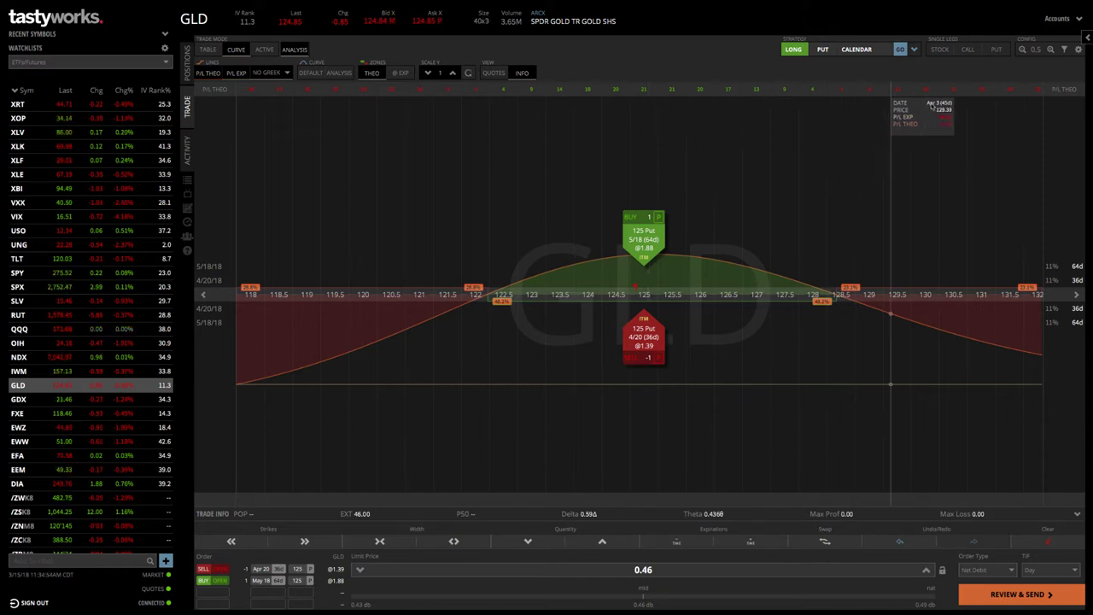
Set the analysis implied volatility adjustments to +4% for both the 4/20/18 and 5/18/18 expirations
click(1086, 40)
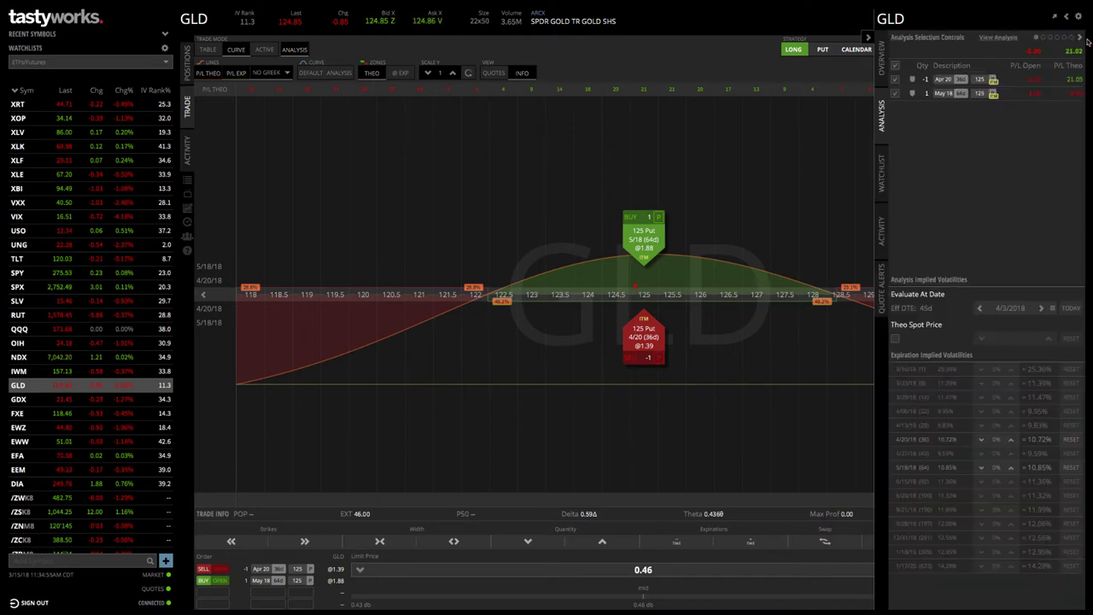
click(1011, 439)
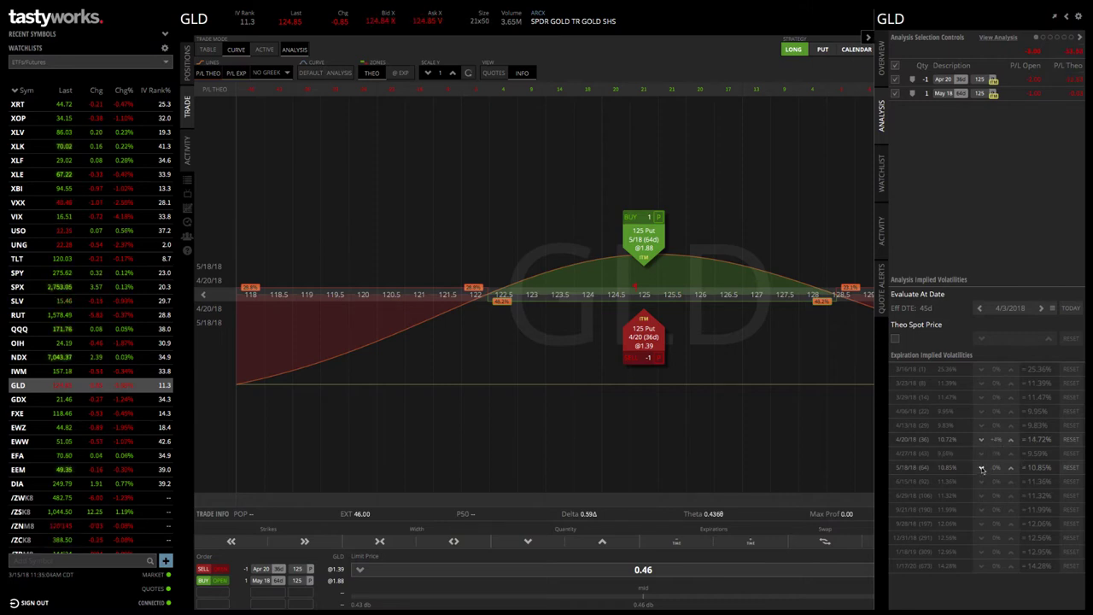
click(982, 467)
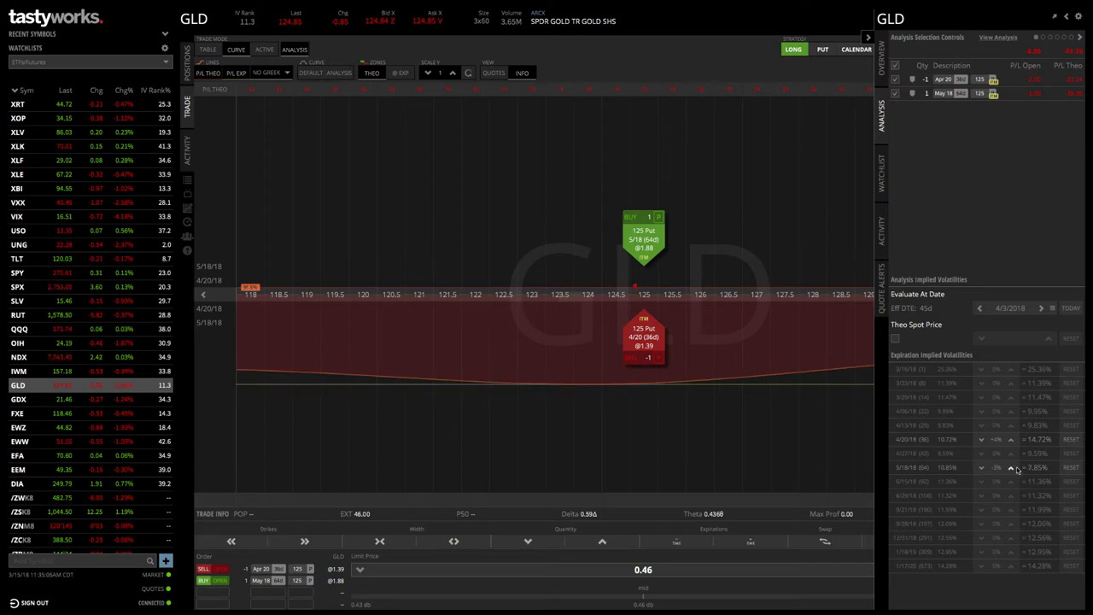
click(1011, 468)
click(1012, 467)
click(1011, 468)
click(1012, 467)
click(1011, 467)
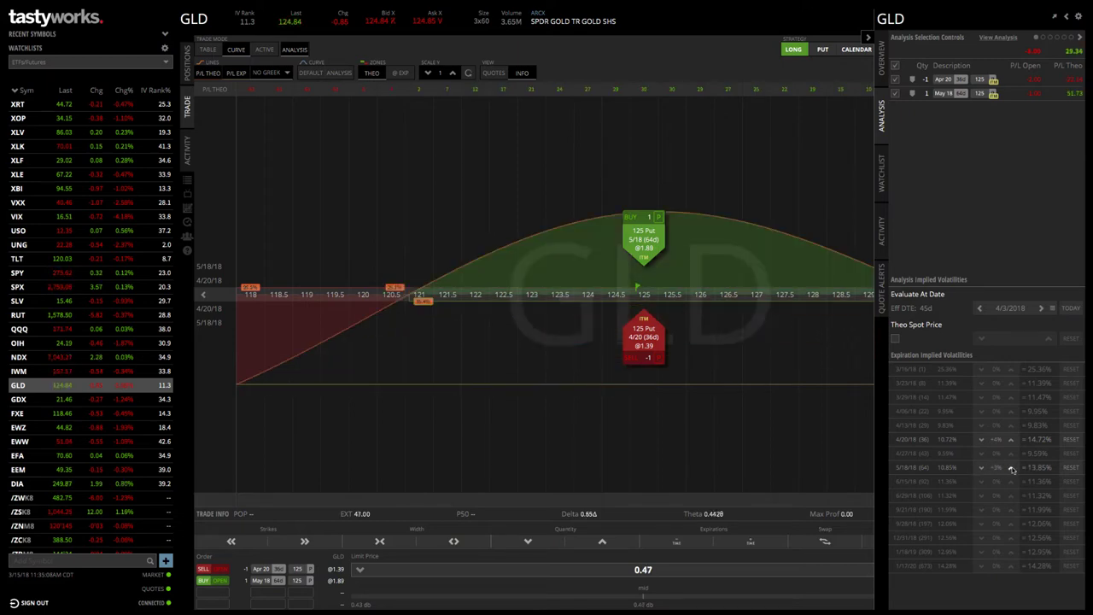
click(1011, 467)
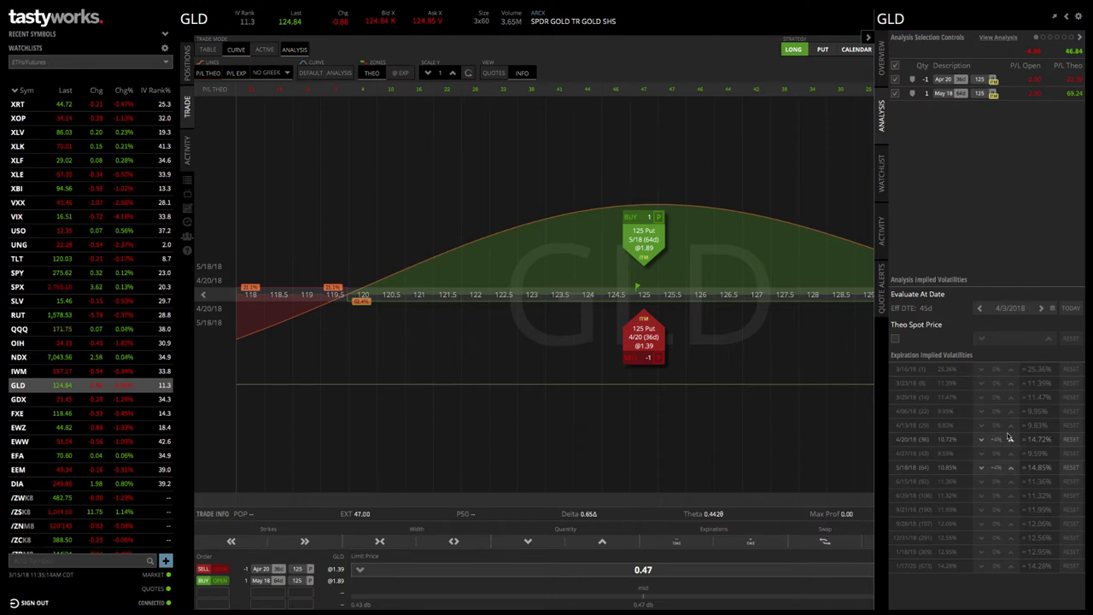
Set the analysis evaluation date to 4/18/2018 and return to the full-width curve
click(1042, 309)
click(1041, 308)
click(1041, 309)
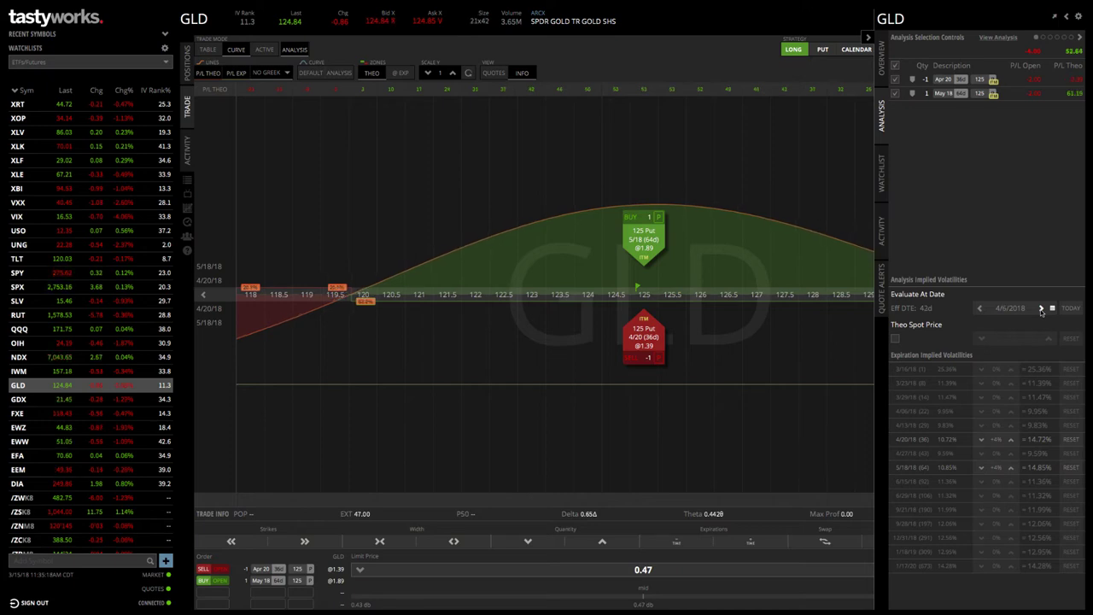
click(1041, 309)
click(1042, 308)
click(1041, 308)
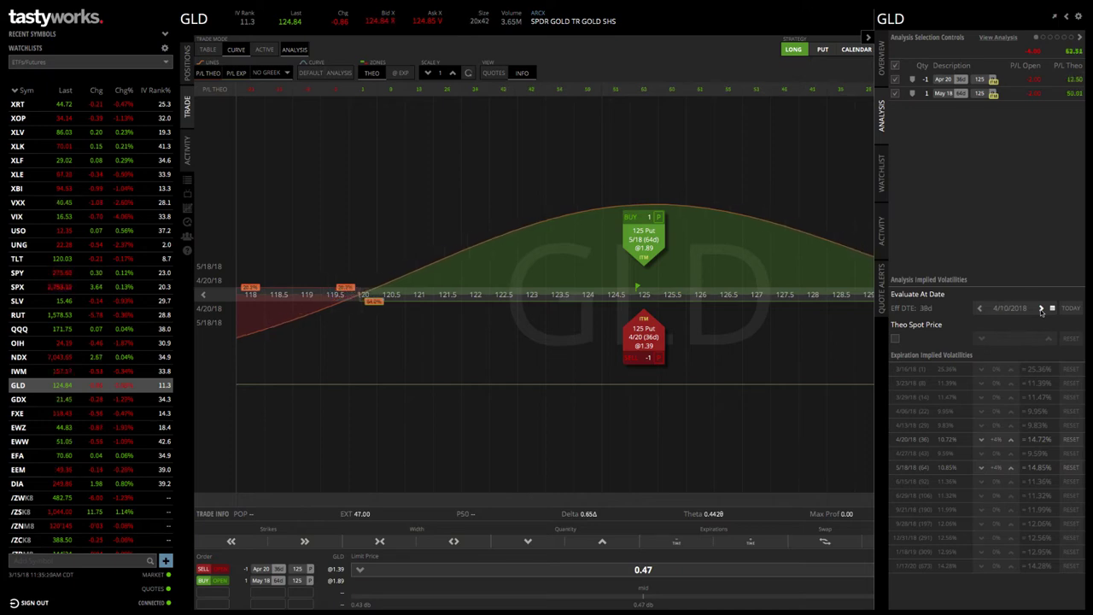
click(1041, 309)
click(1041, 308)
click(1042, 308)
click(1042, 308)
click(1041, 308)
click(1042, 308)
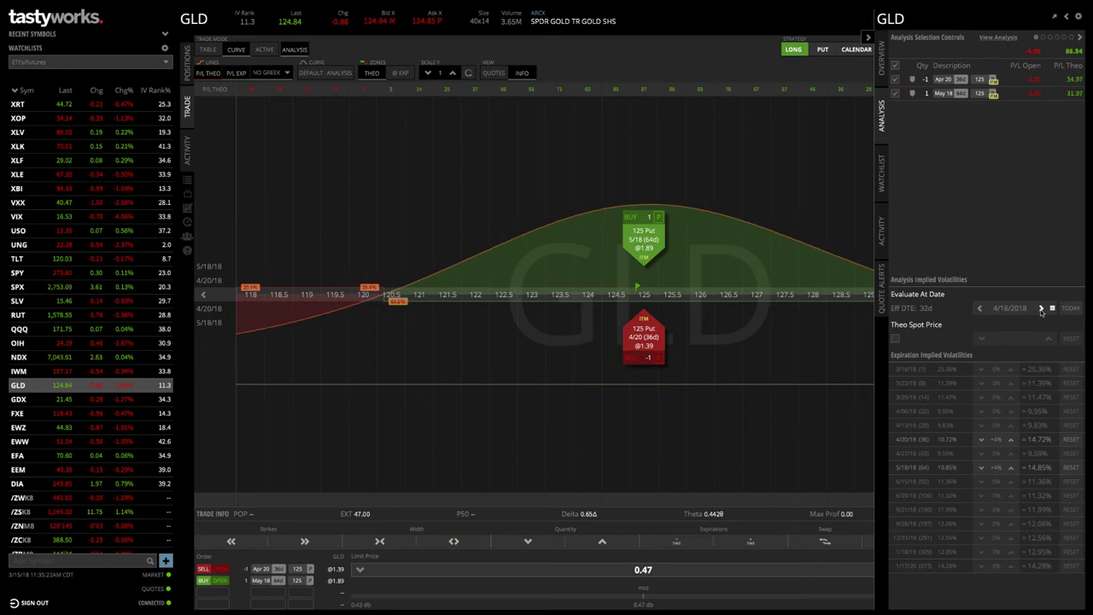
click(1042, 308)
click(1042, 308)
click(1041, 309)
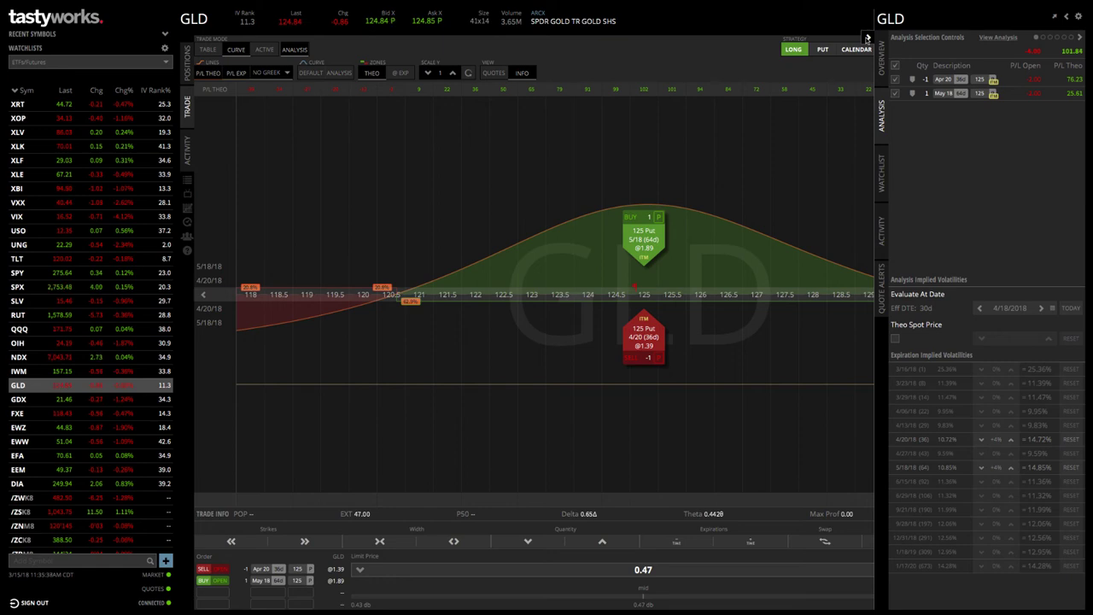
click(867, 38)
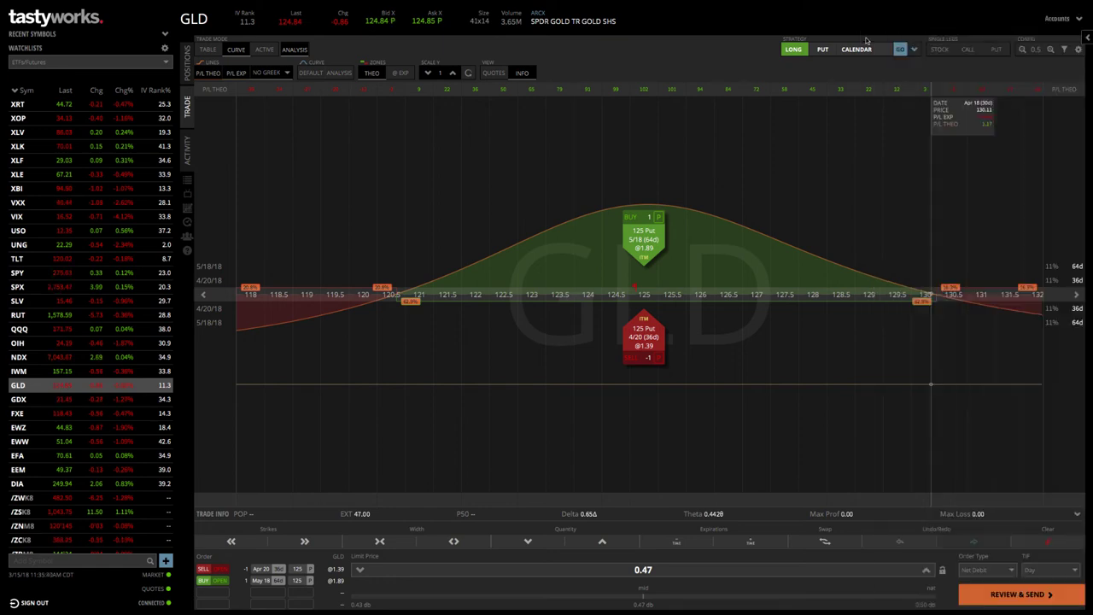